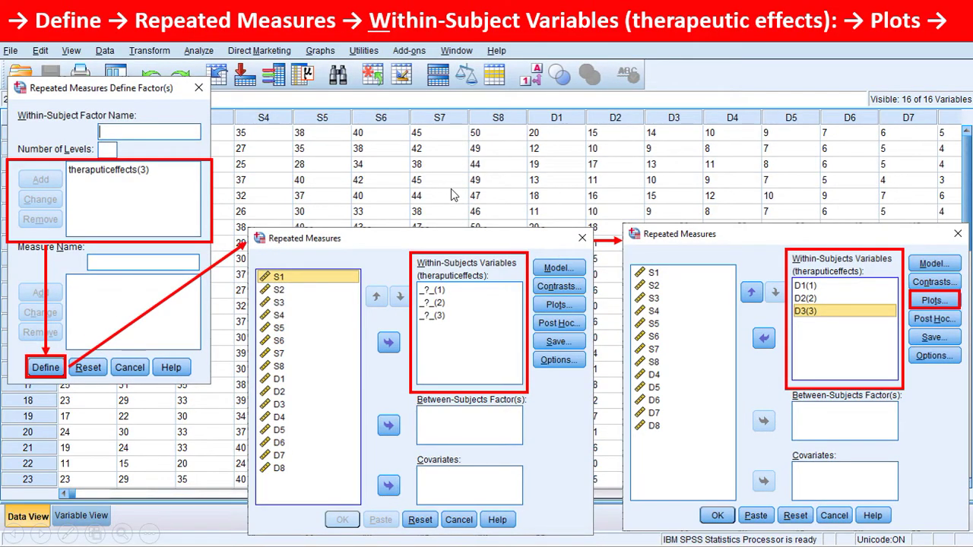
key(minus)
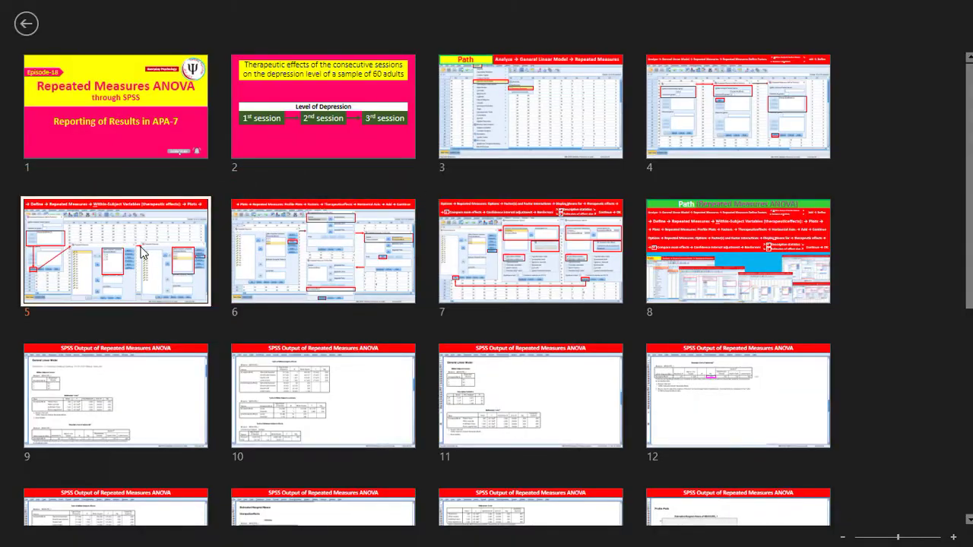
click(141, 253)
click(146, 253)
key(Left)
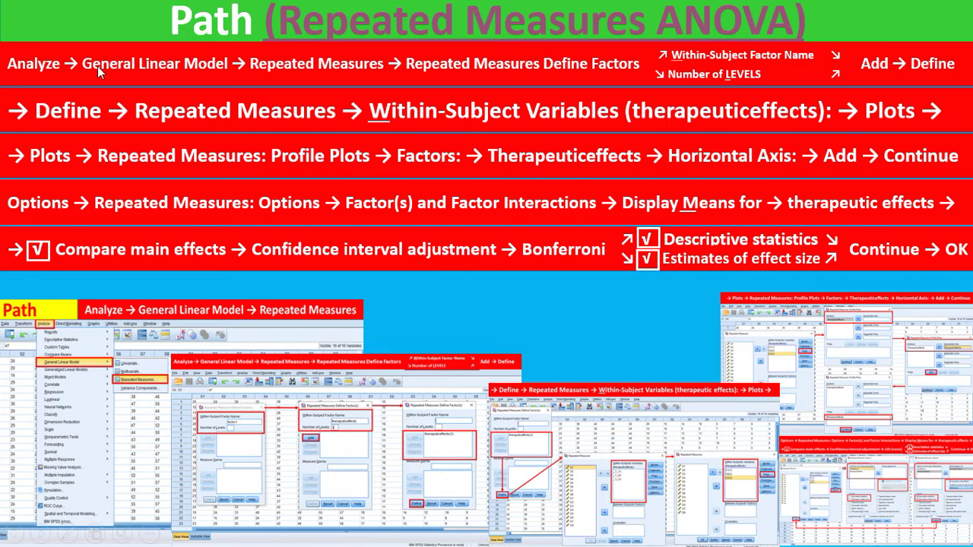
- Switch from the slideshow to the SPSS Data Editor and open the General Linear Model Repeated Measures analysis
click(598, 29)
click(543, 352)
click(178, 120)
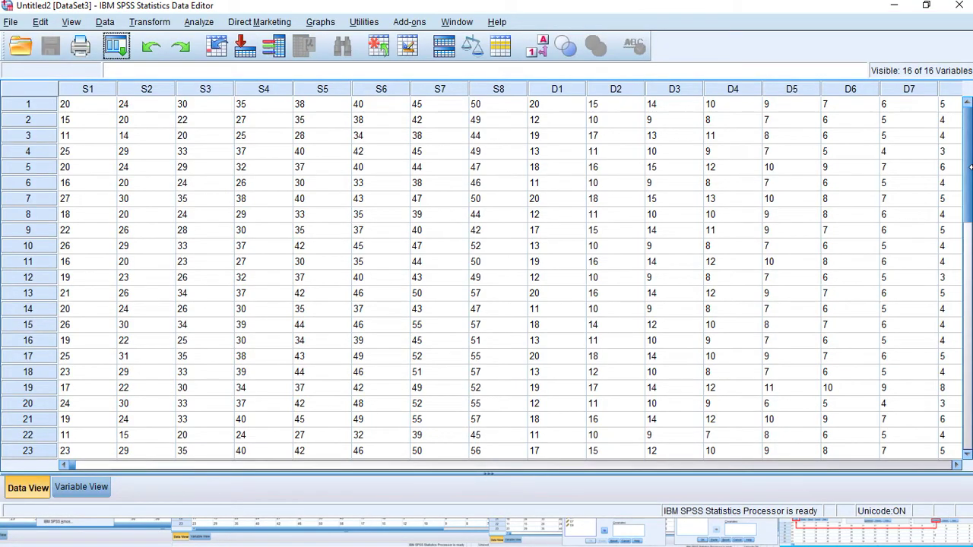
click(198, 22)
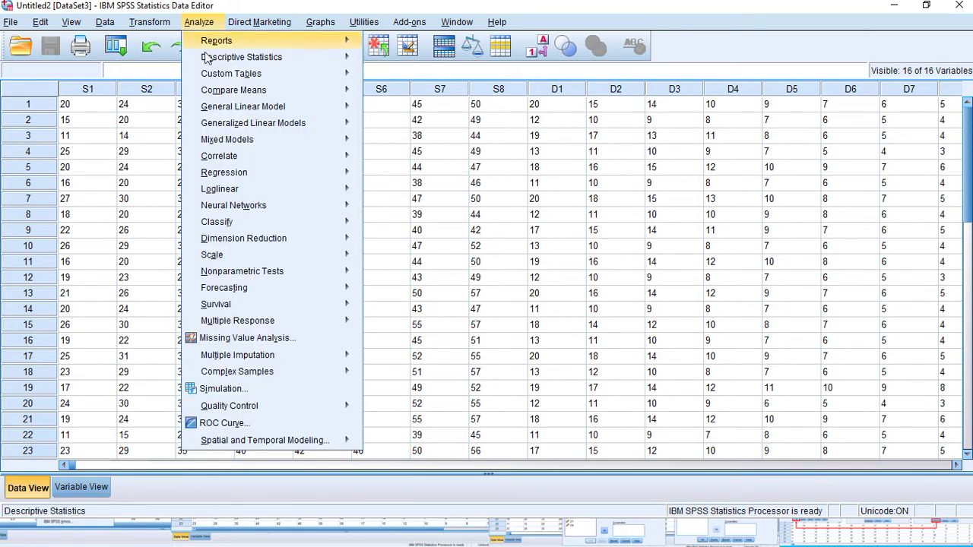
mouse_move(338, 108)
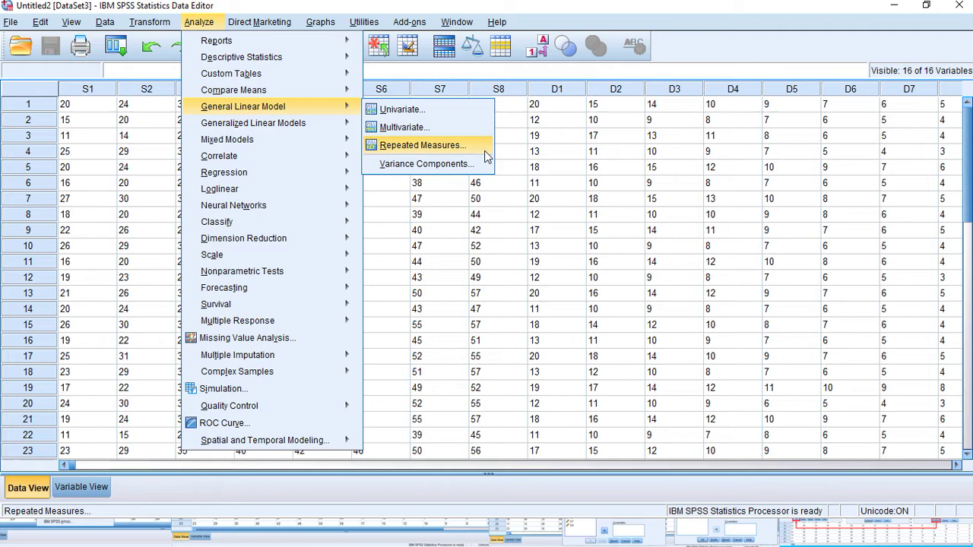
click(422, 145)
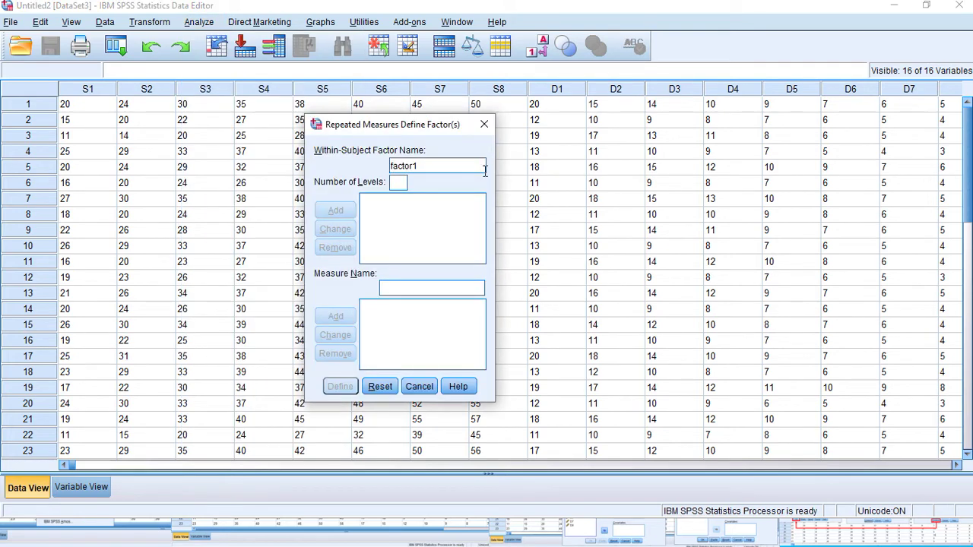
- Define a within-subject factor named theraputiceffects with 3 levels and proceed to the variable assignment
double_click(409, 168)
text(theraputc)
text(ceffects)
click(408, 182)
text(3)
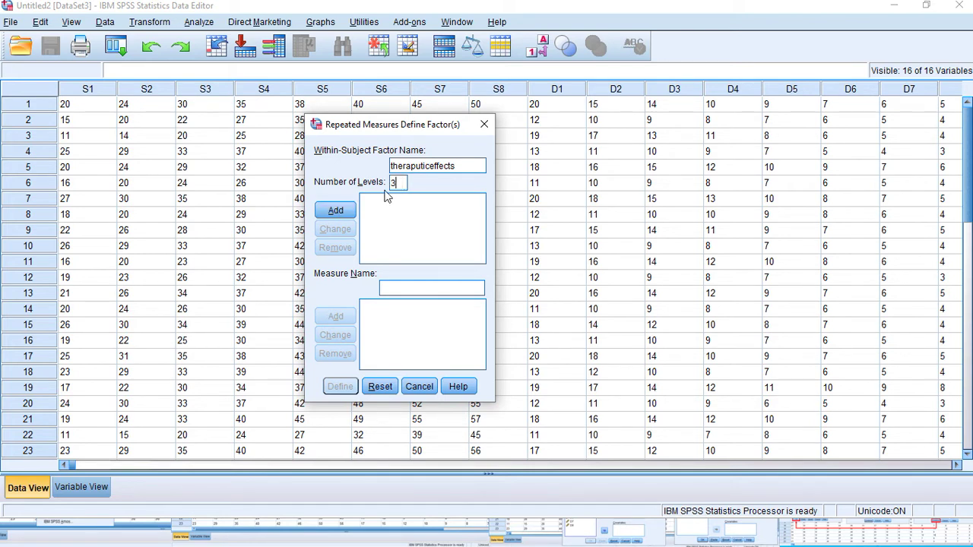
click(338, 212)
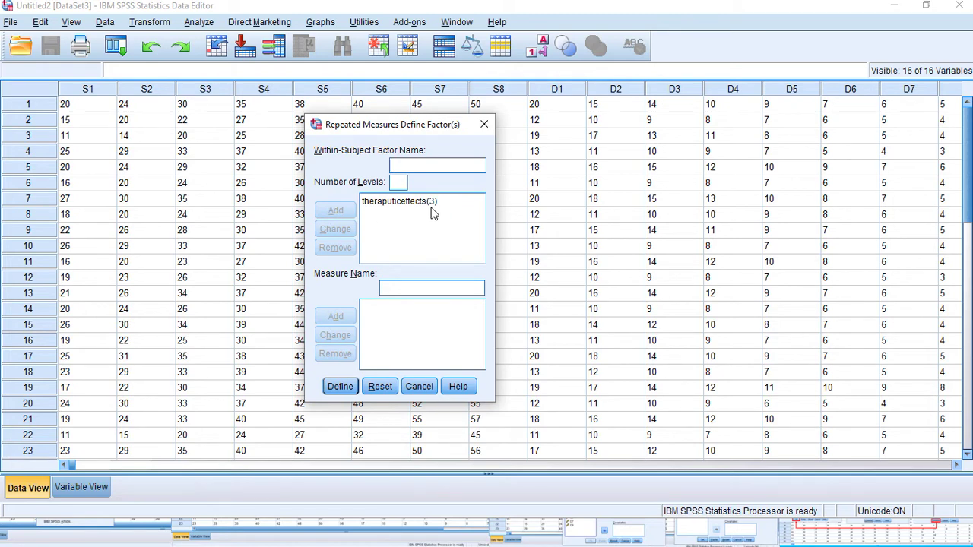
click(345, 387)
- Assign D1, D2 and D3 to levels 1, 2 and 3 of the within-subjects factor theraputiceffects
mouse_move(356, 112)
mouse_down()
mouse_move(697, 111)
mouse_move(358, 112)
mouse_up()
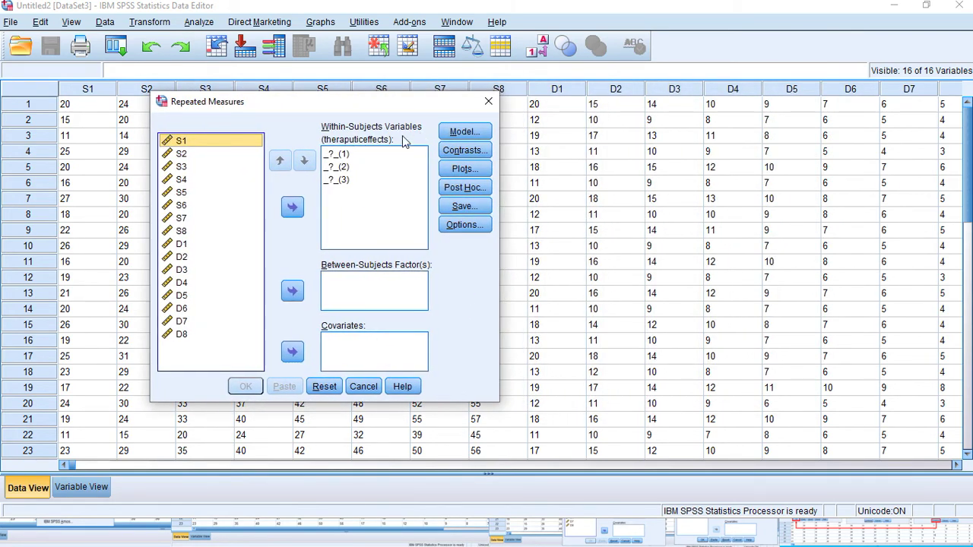
click(366, 152)
click(342, 168)
click(343, 161)
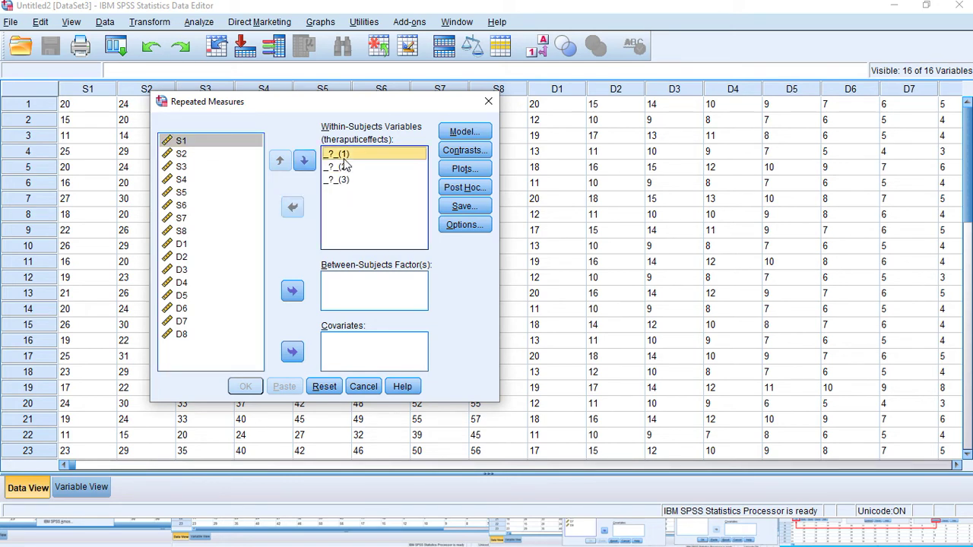
click(181, 249)
click(181, 246)
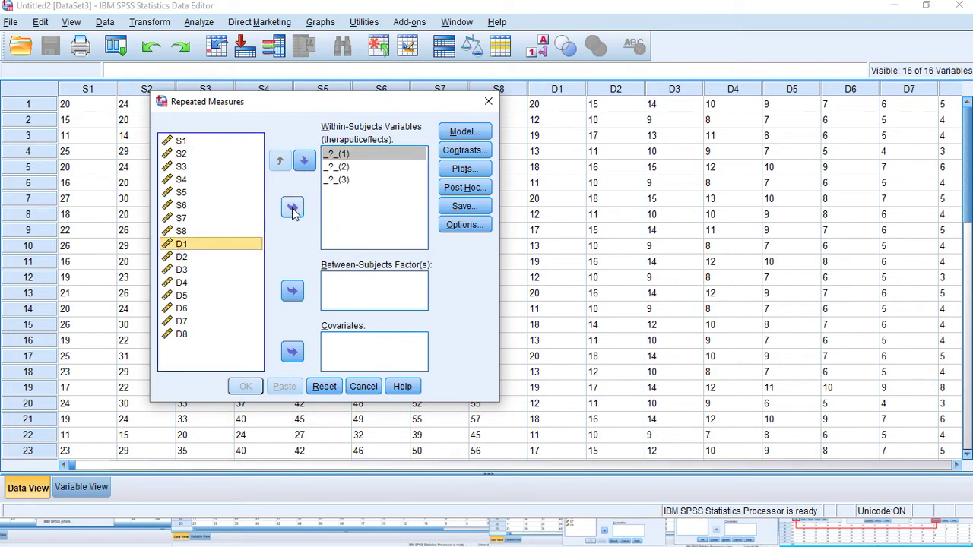
click(292, 208)
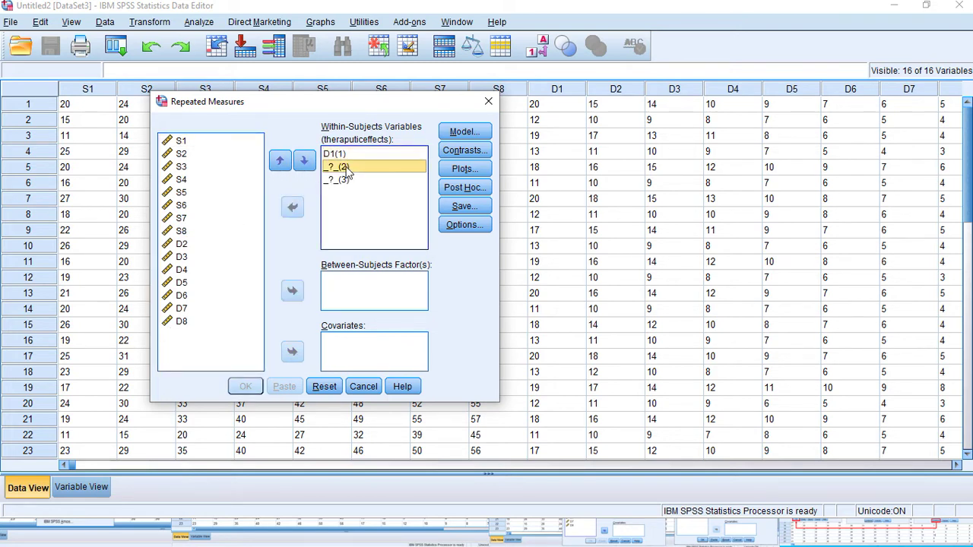
click(182, 246)
click(293, 207)
click(336, 181)
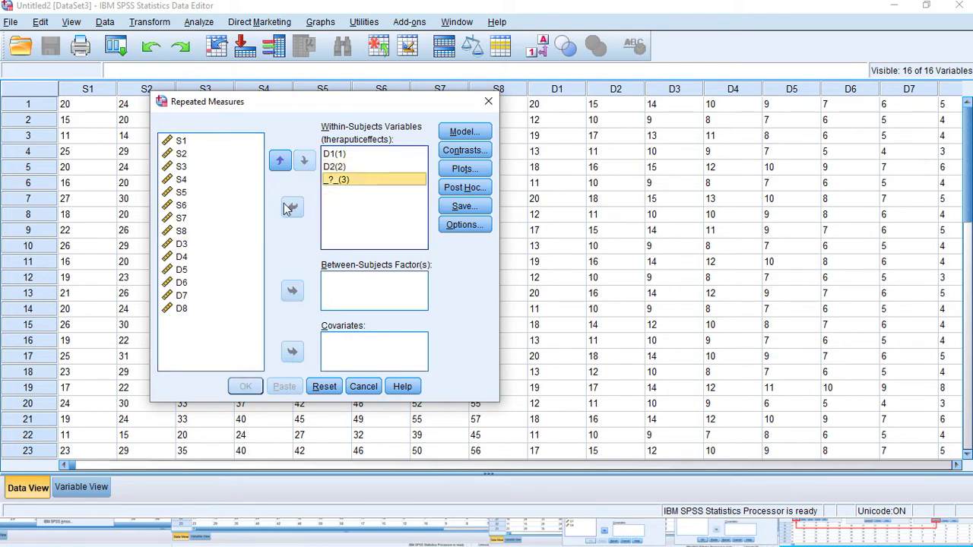
click(183, 244)
click(293, 207)
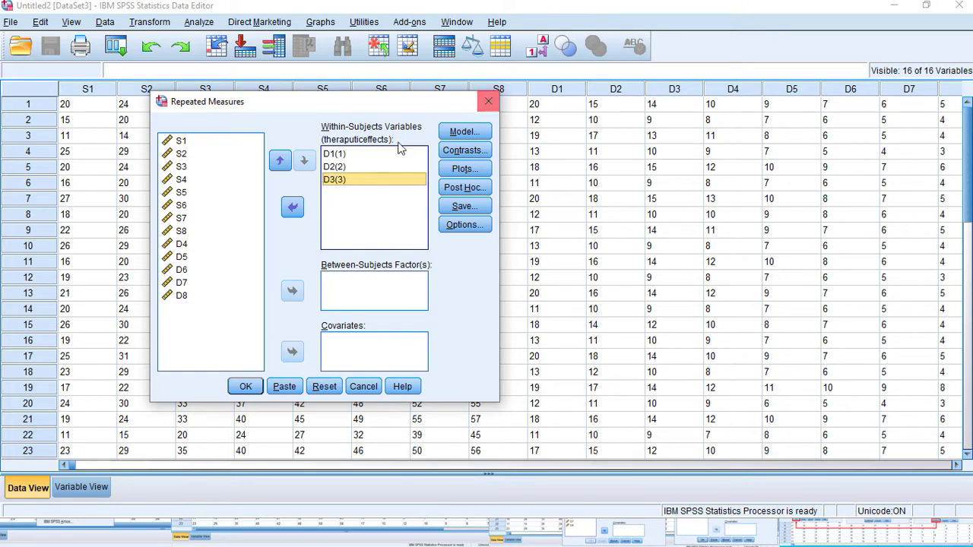
- Add a profile plot with theraputiceffects on the horizontal axis
click(460, 168)
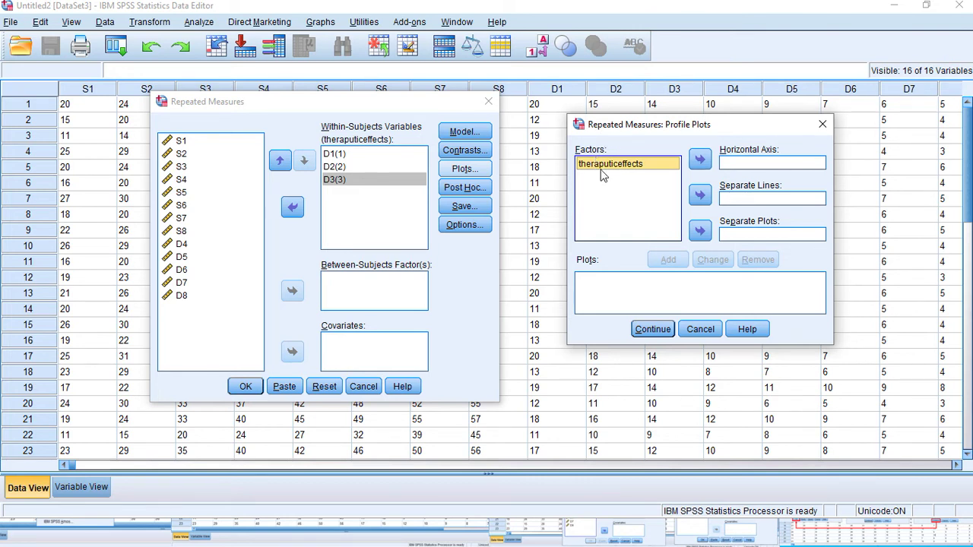
click(700, 161)
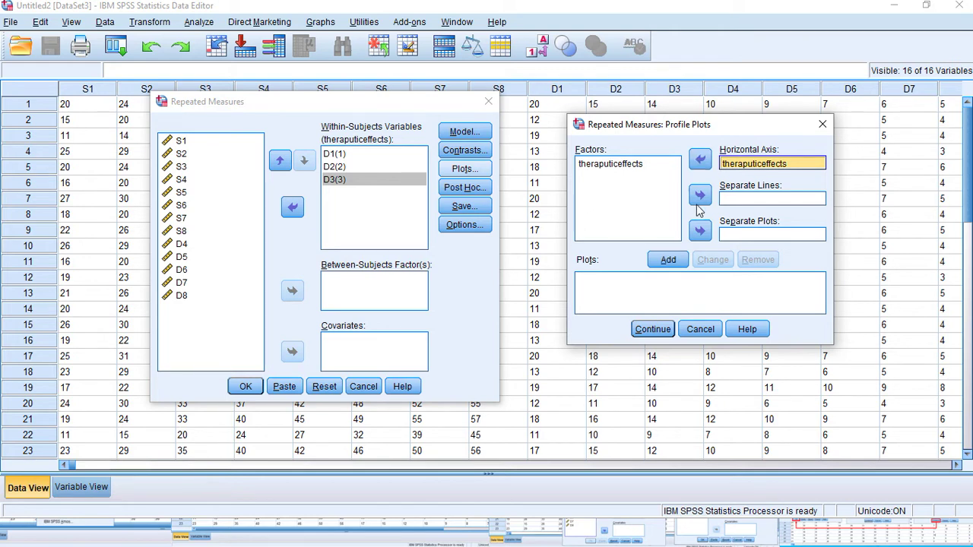
click(661, 261)
click(653, 330)
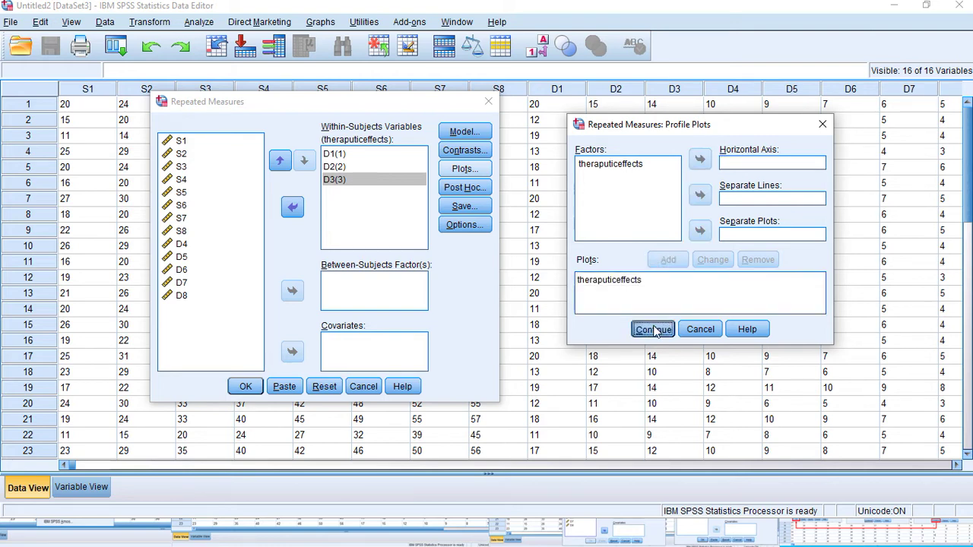
- Display estimated marginal means for theraputiceffects and compare main effects with the Bonferroni confidence interval adjustment
click(463, 224)
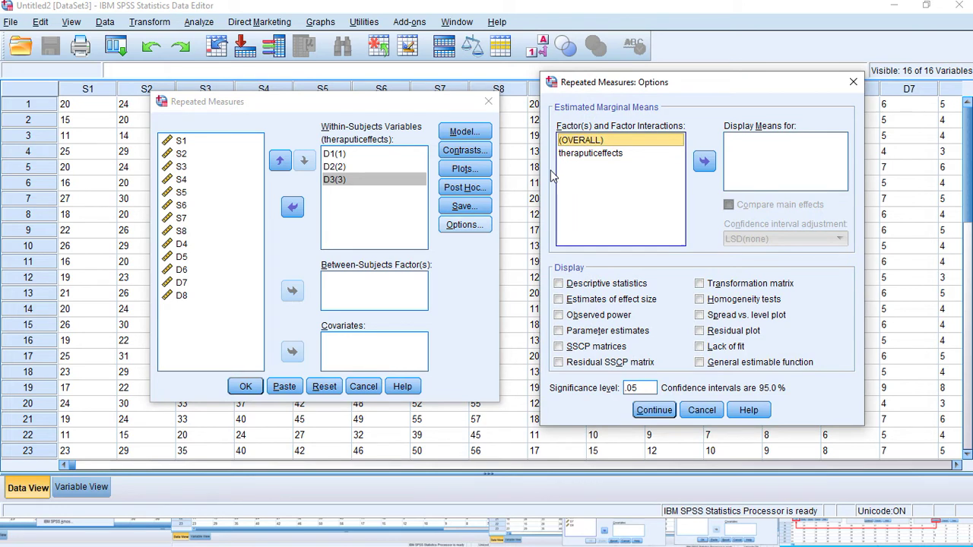
click(615, 154)
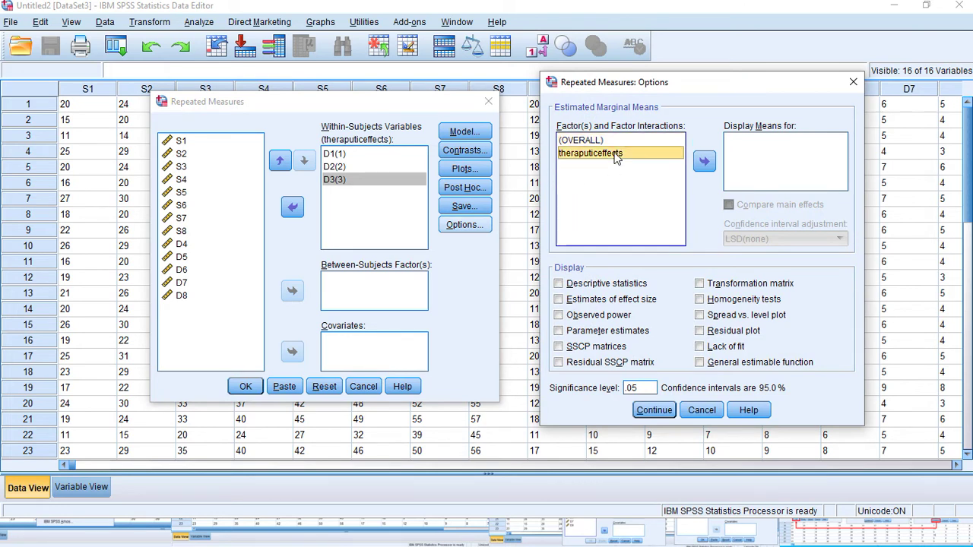
click(703, 160)
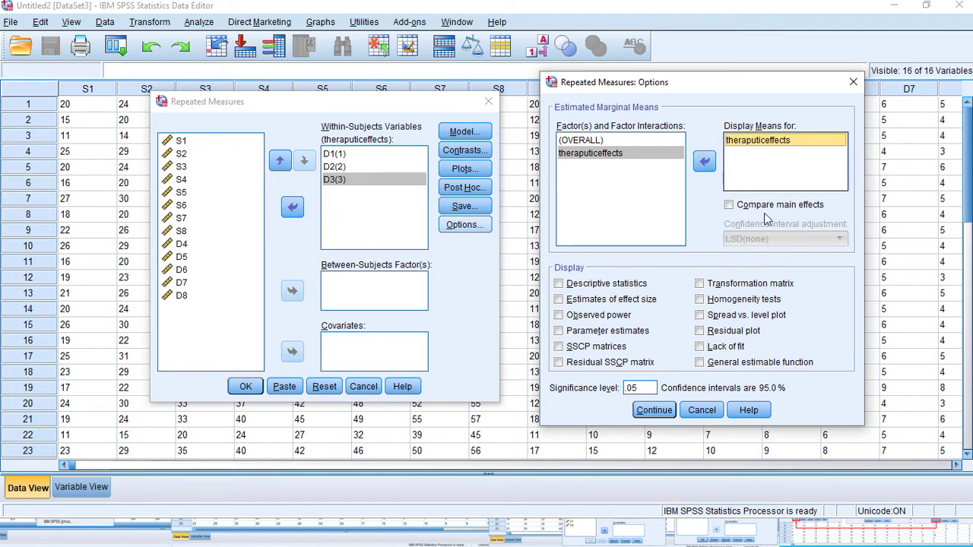
click(729, 206)
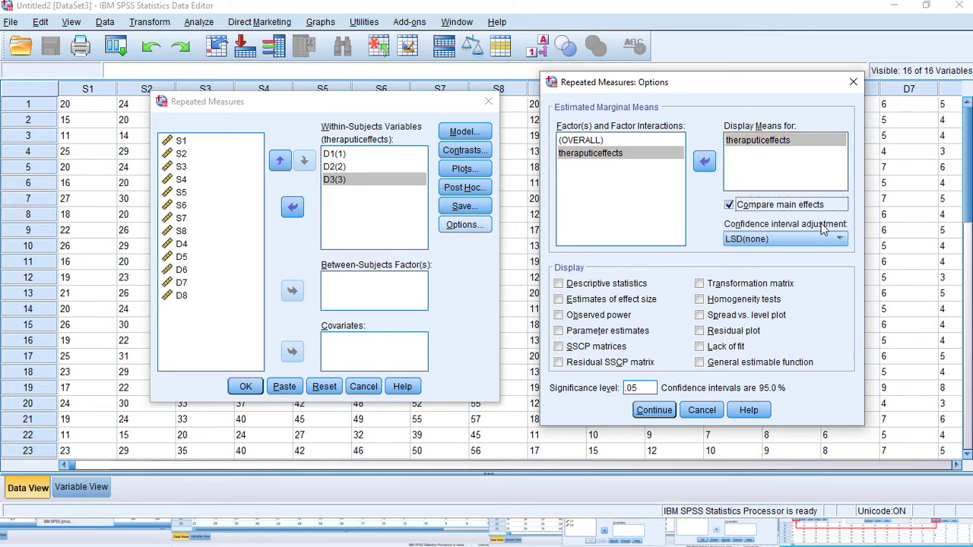
click(840, 239)
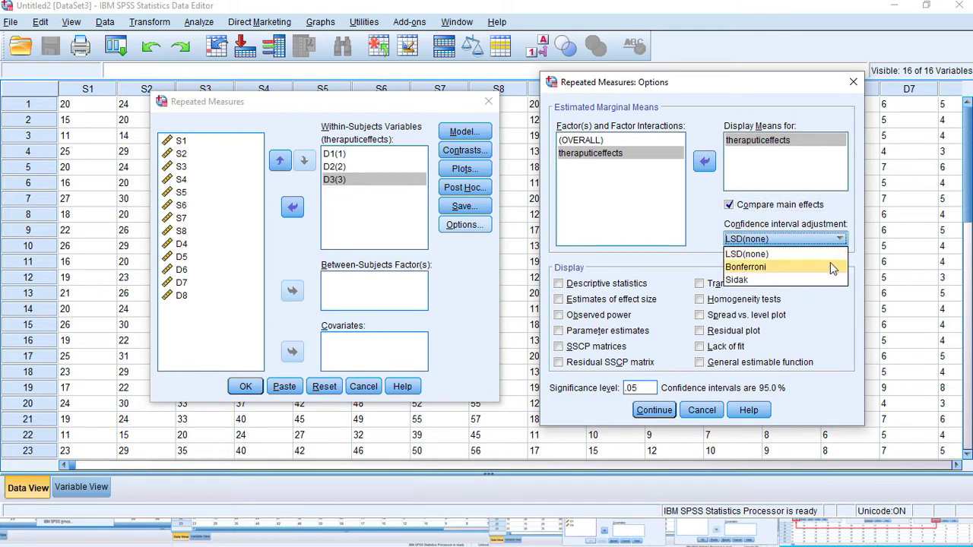
click(830, 266)
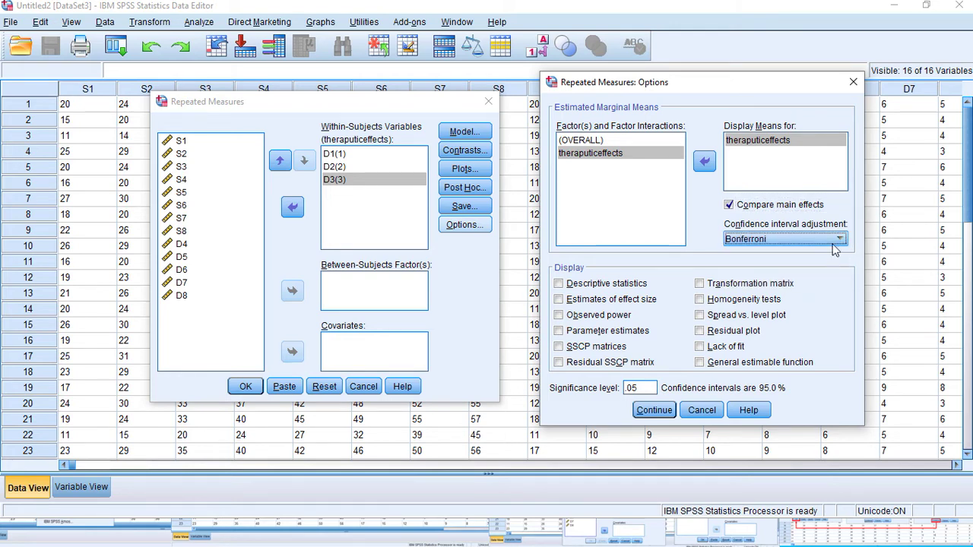
- Include descriptive statistics and estimates of effect size in the output, and run the repeated measures analysis
click(559, 284)
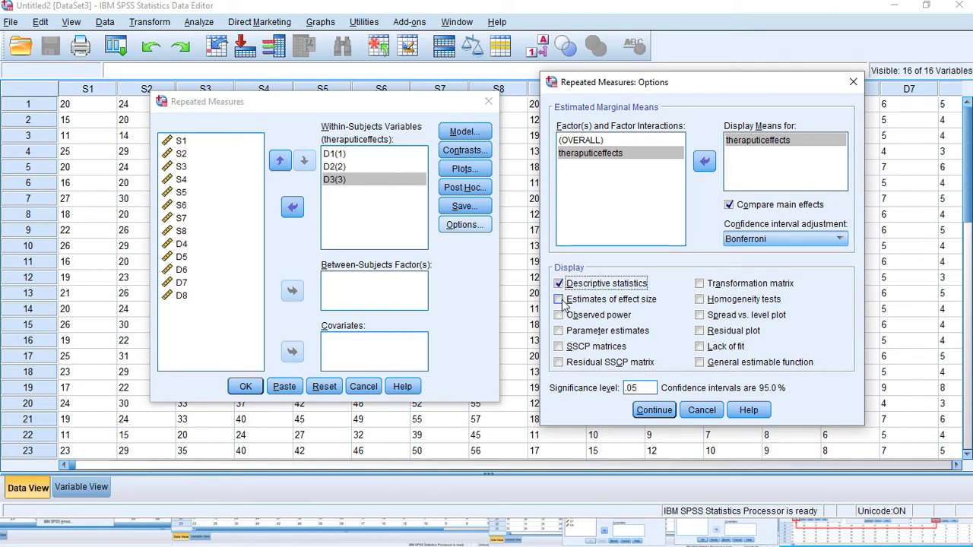
click(559, 299)
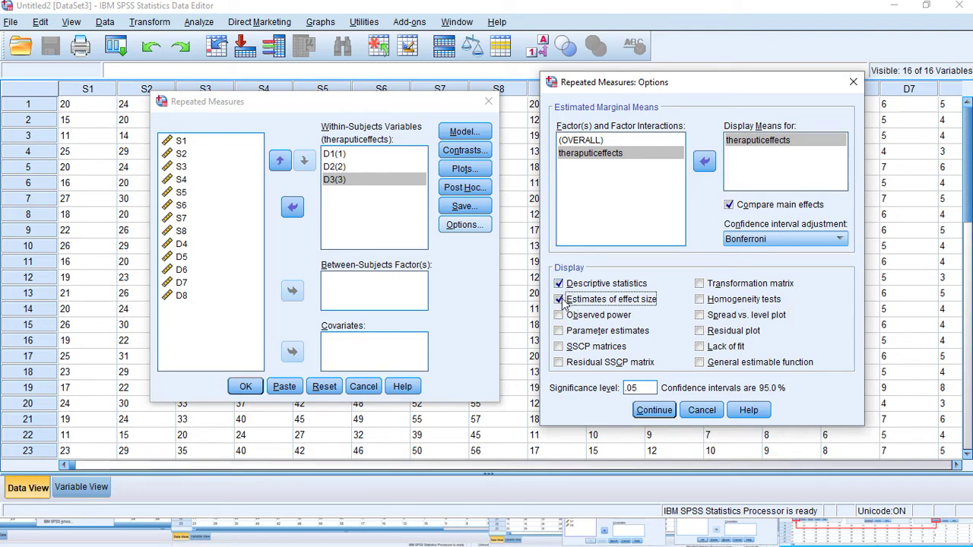
click(654, 411)
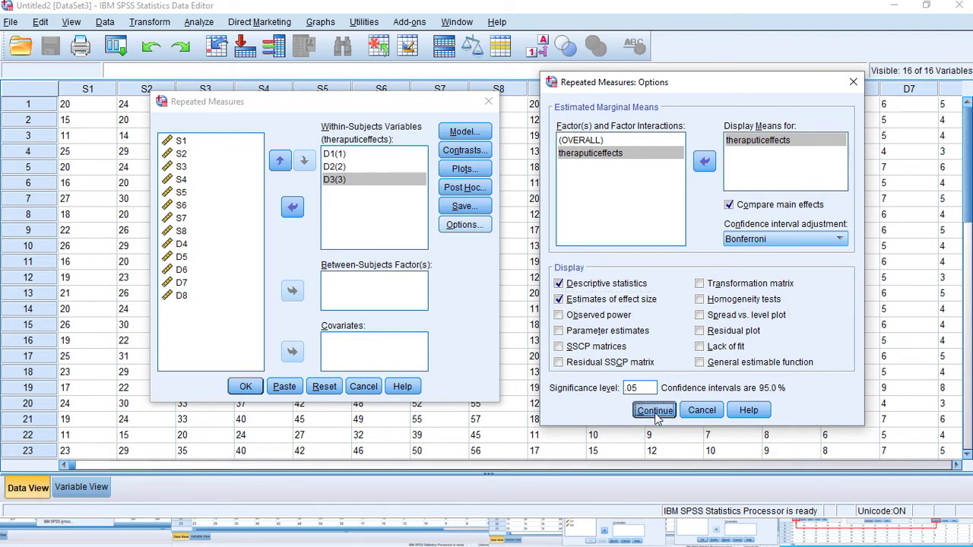
click(244, 388)
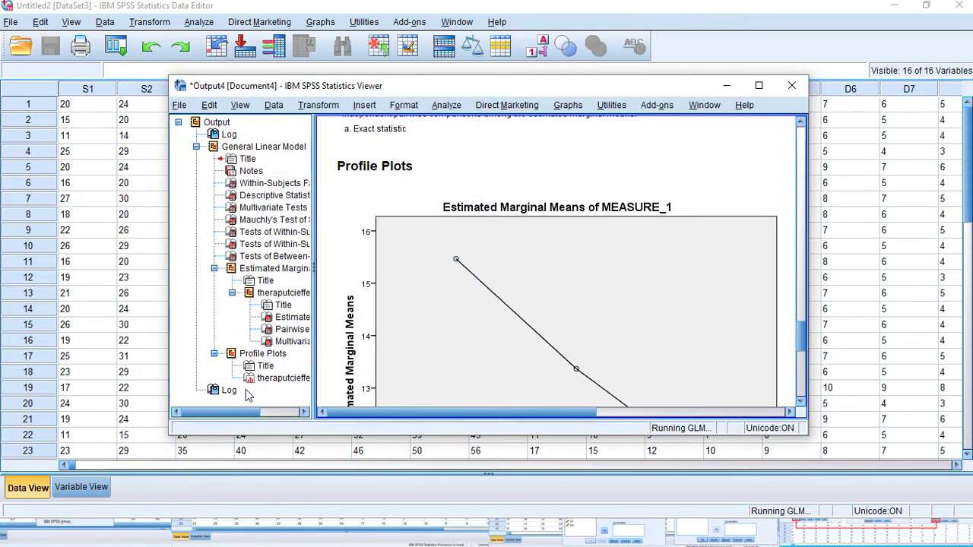
- Maximize the output window and examine the descriptive statistics, multivariate, sphericity, within-subjects and between-subjects effects tables
click(758, 85)
scroll(961, 228, up, 3)
drag(968, 422, 968, 53)
scroll(489, 187, down, 7)
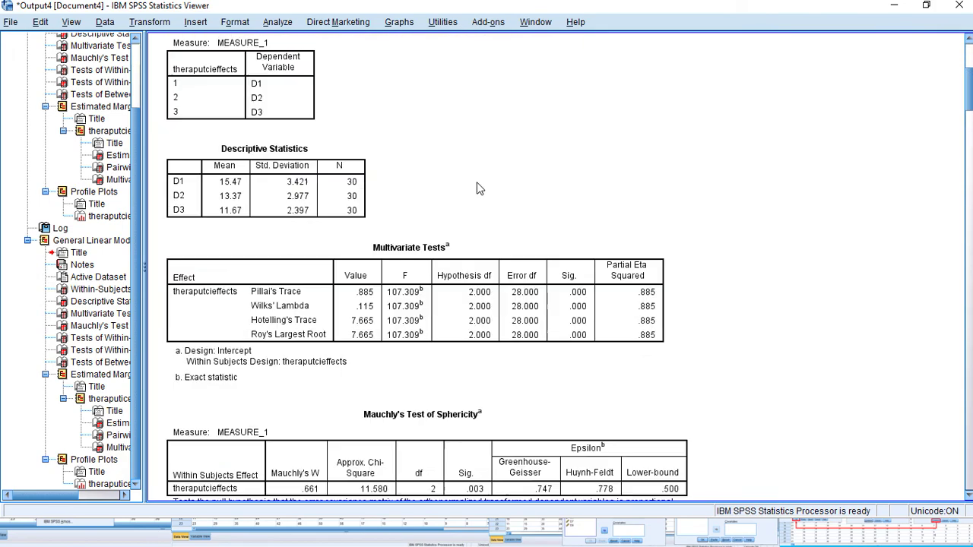
scroll(382, 208, up, 4)
click(186, 221)
key(Down)
key(Down)
key(Down)
key(Down)
key(Down)
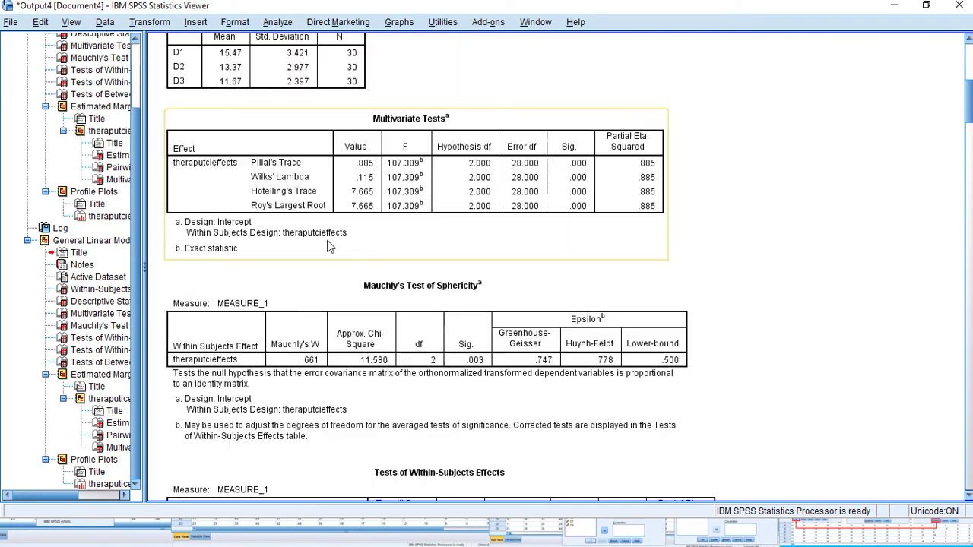
key(Down)
key(Down)
key(Down)
key(Down)
key(Down)
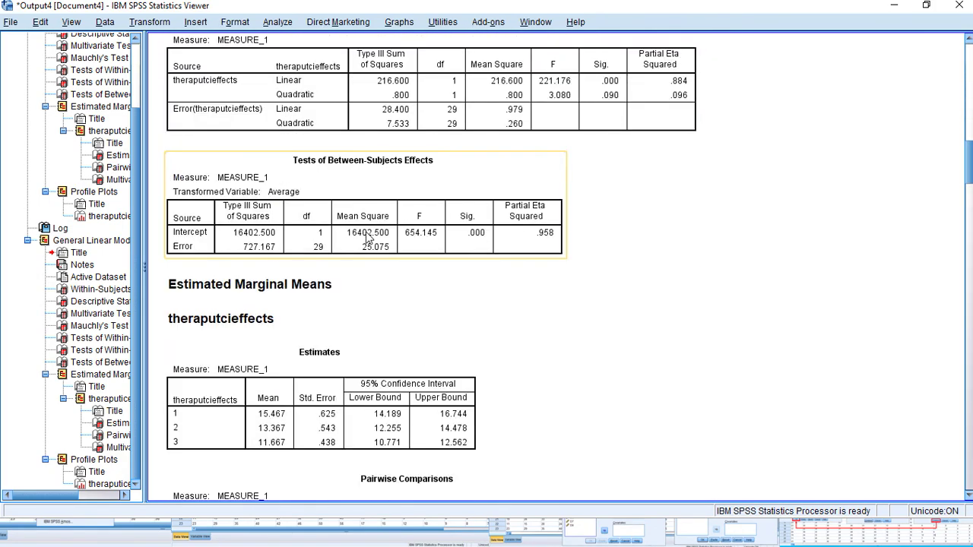
- Examine the pairwise comparisons, multivariate tests and profile plot, and minimize the output window
scroll(370, 238, down, 2)
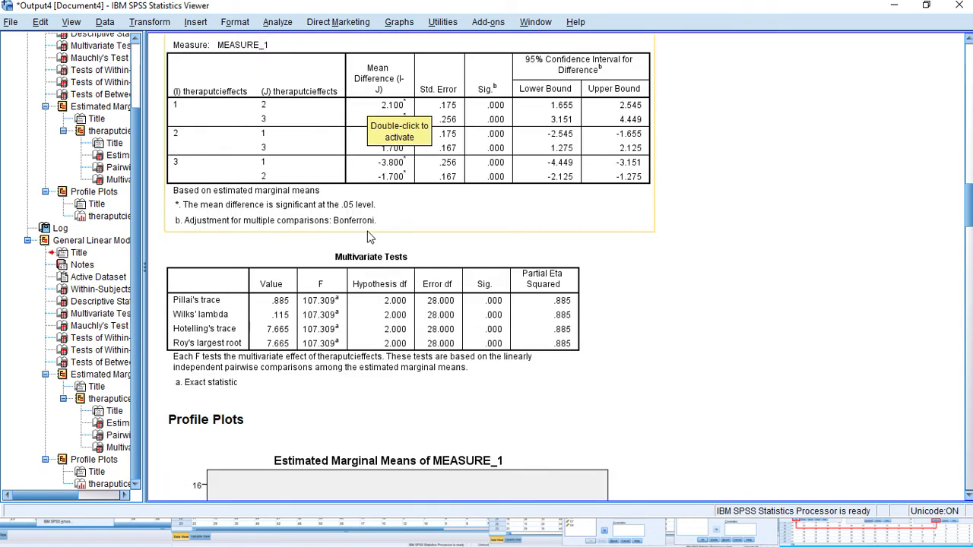
scroll(370, 238, down, 1)
key(Down)
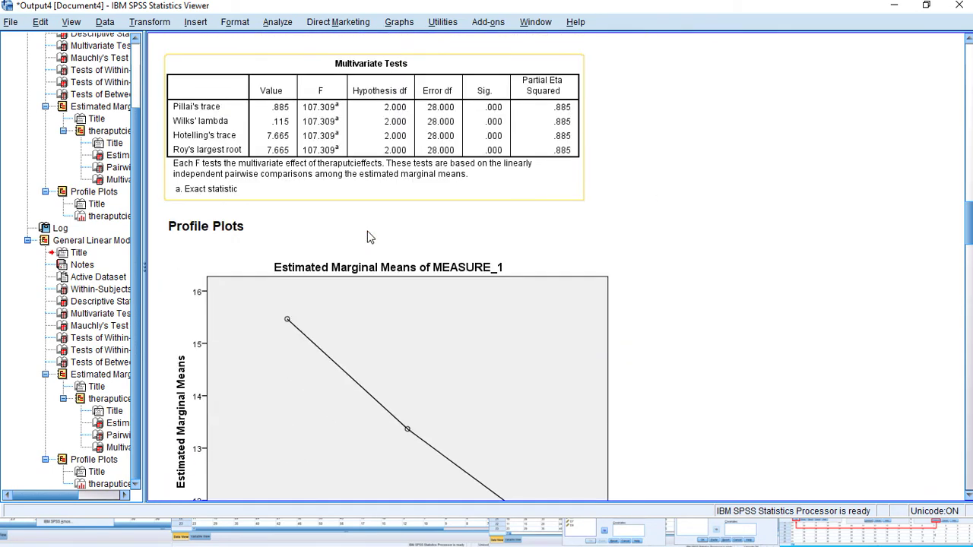
click(371, 237)
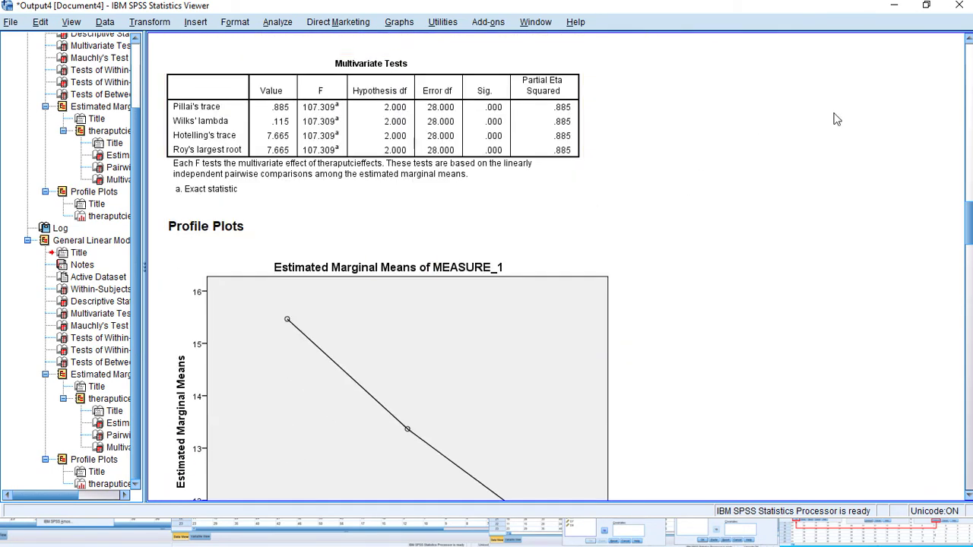
click(894, 7)
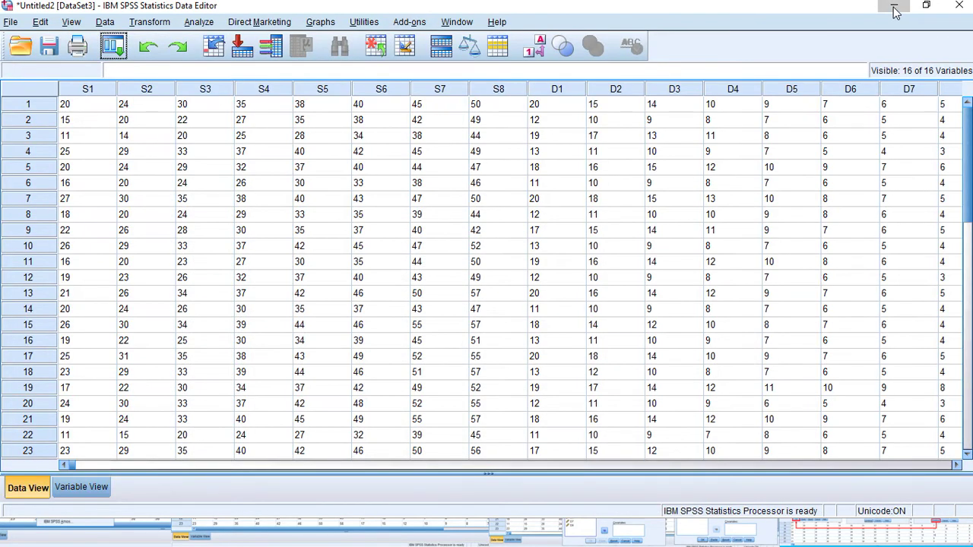